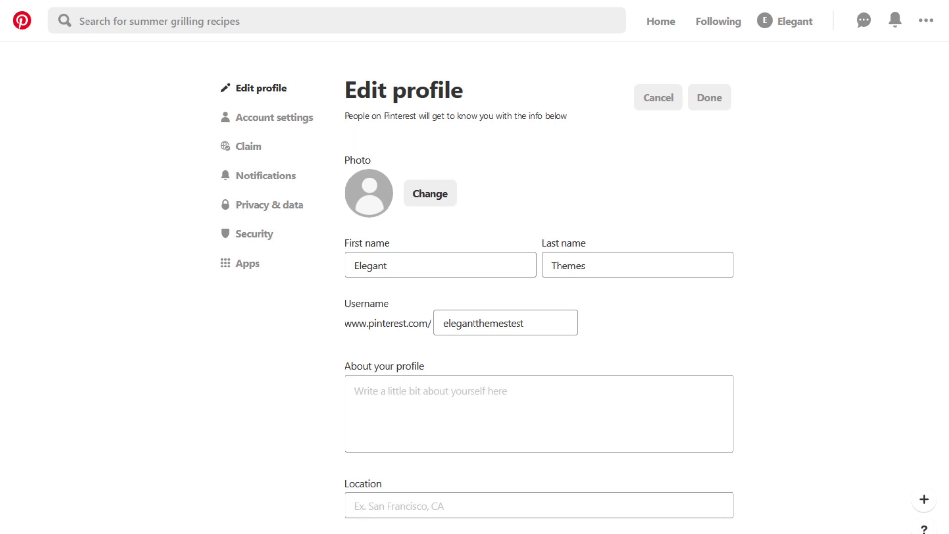
Start a Pinterest website claim for yourwebsite.com from the Claim settings
click(245, 149)
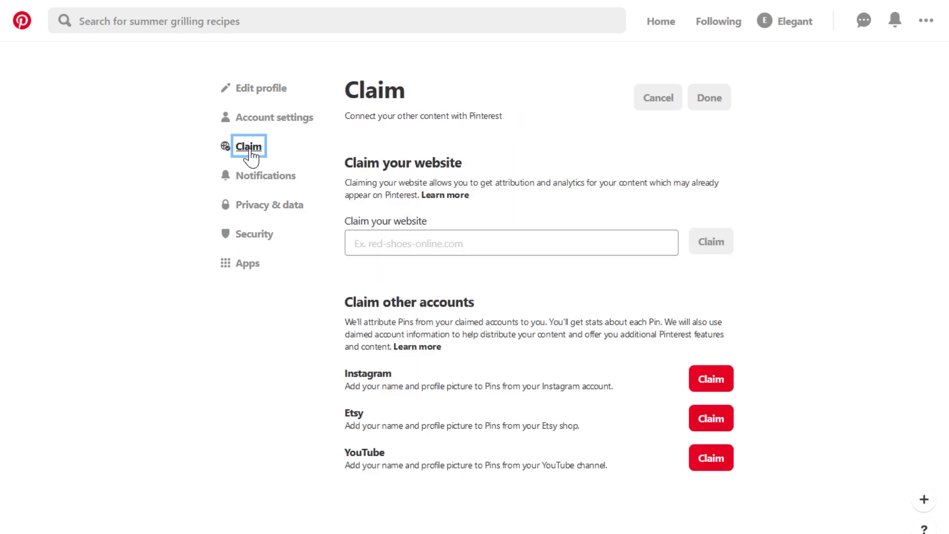
click(411, 244)
text(yourwebsite.com)
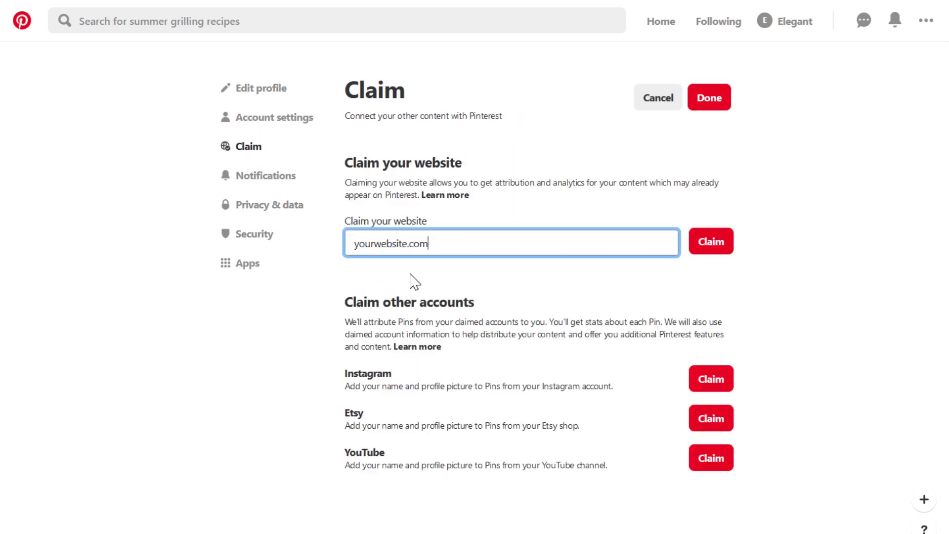
click(711, 243)
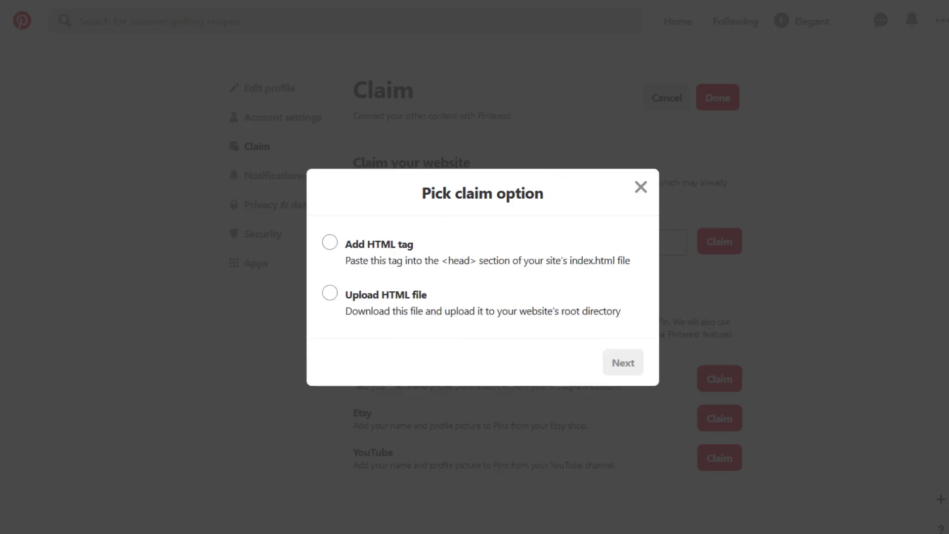
Choose the Add HTML tag method, copy the meta tag, and submit the claim for review
click(329, 242)
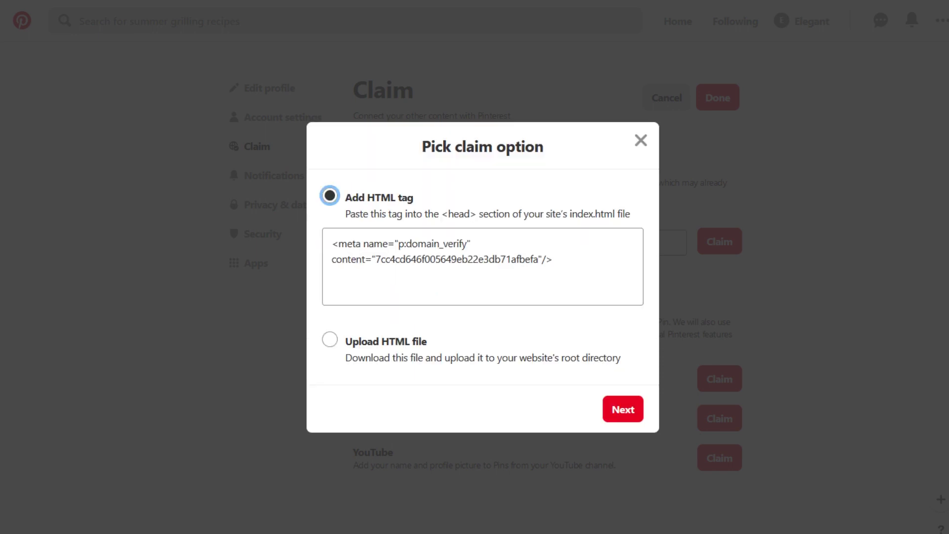
click(346, 257)
right_click(345, 251)
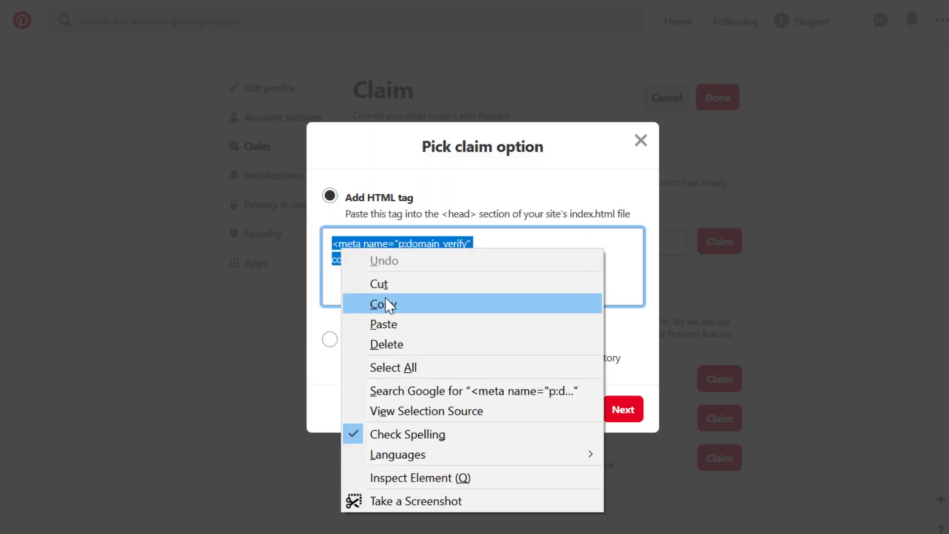
click(387, 303)
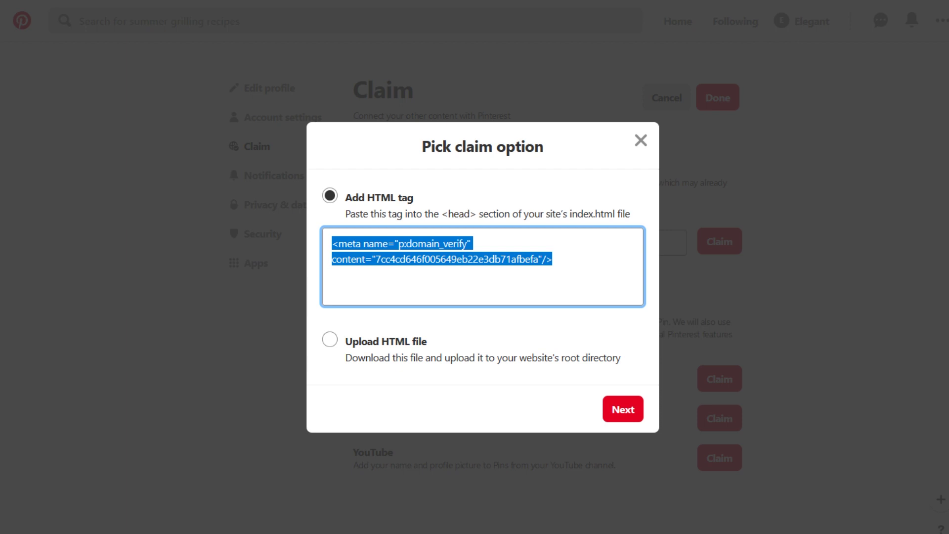
click(628, 414)
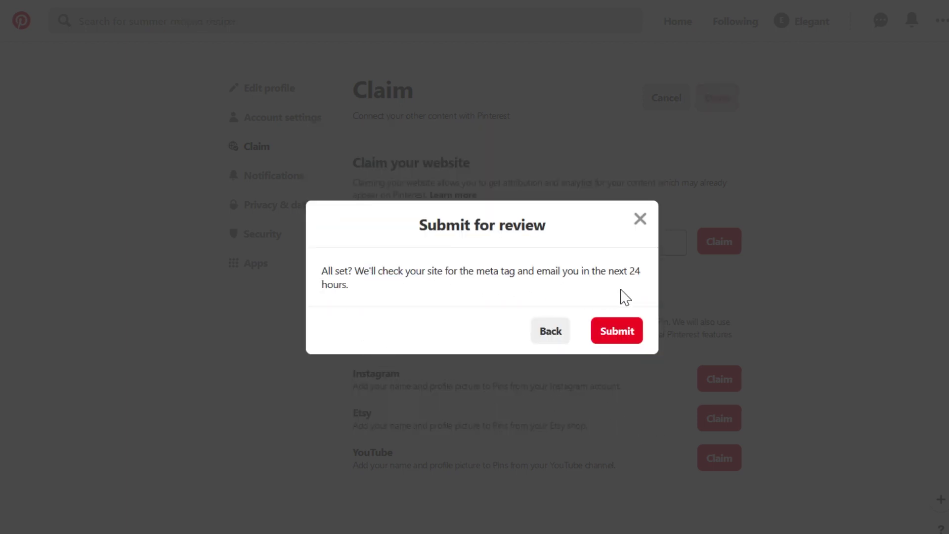
click(611, 333)
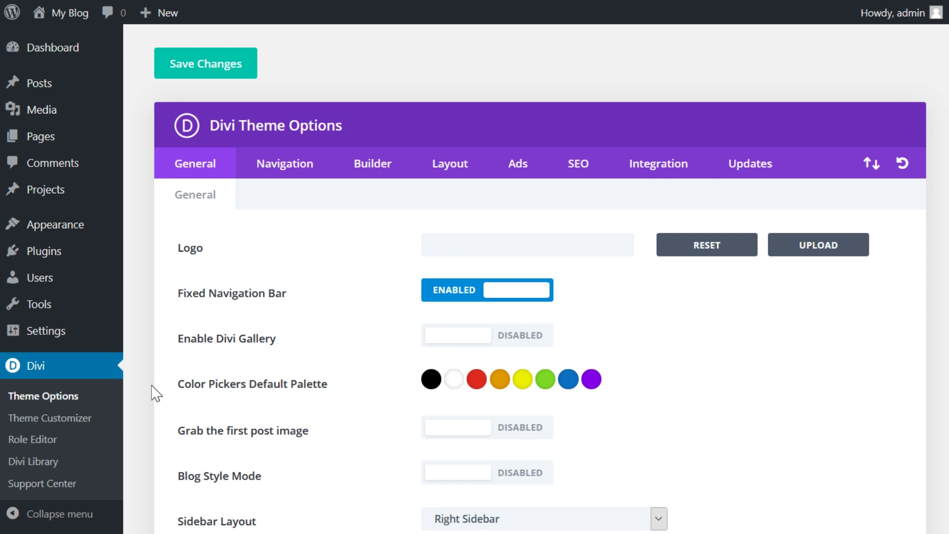
Paste the Pinterest meta tag into Divi's Integration head code box and save the theme options
click(658, 170)
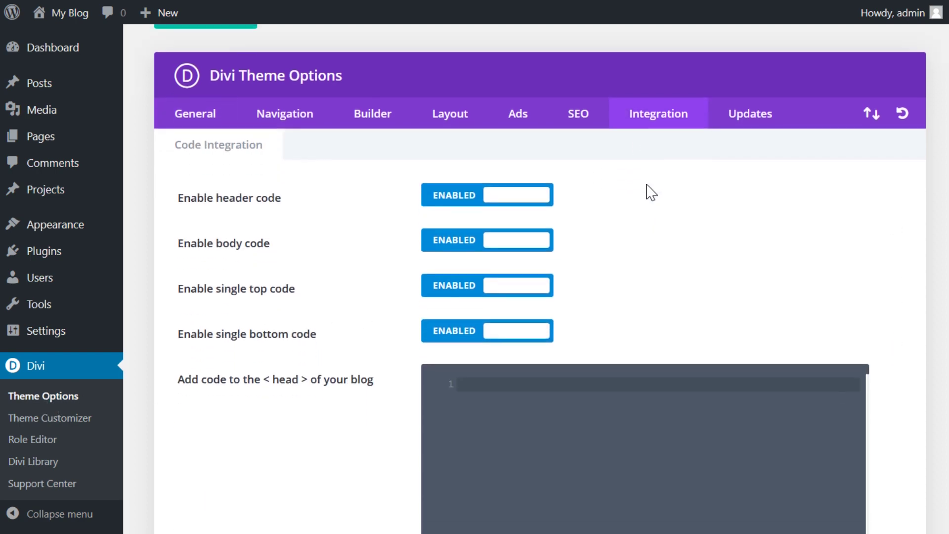
scroll(648, 191, down, 3)
click(484, 275)
right_click(484, 275)
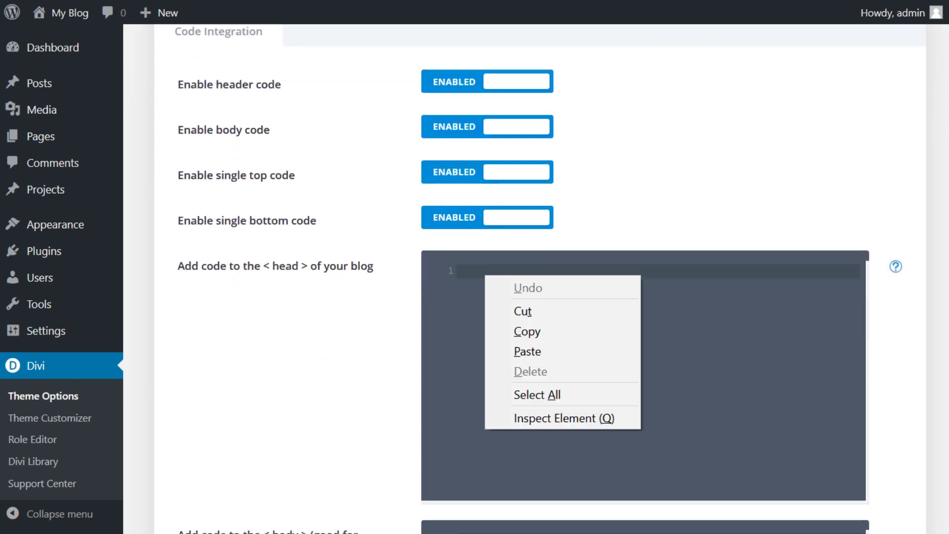
click(510, 350)
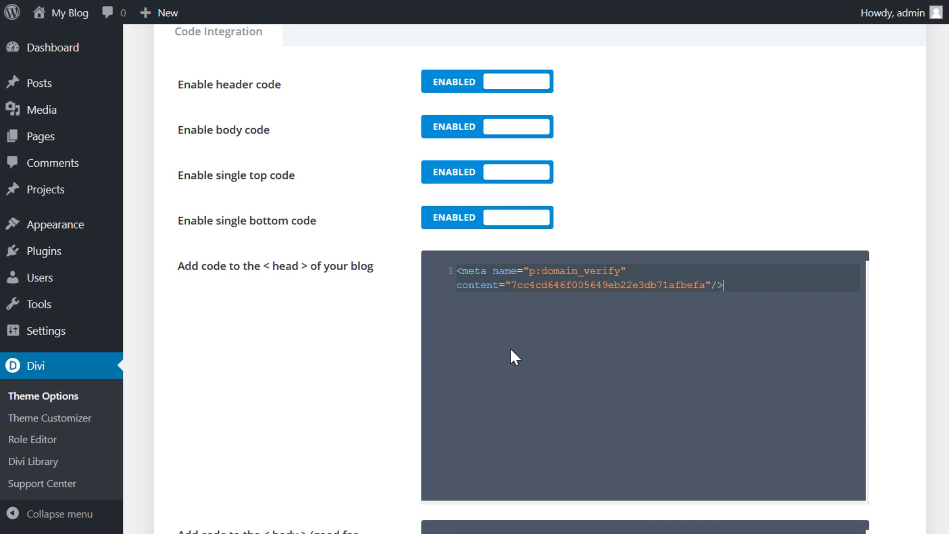
scroll(509, 347, down, 15)
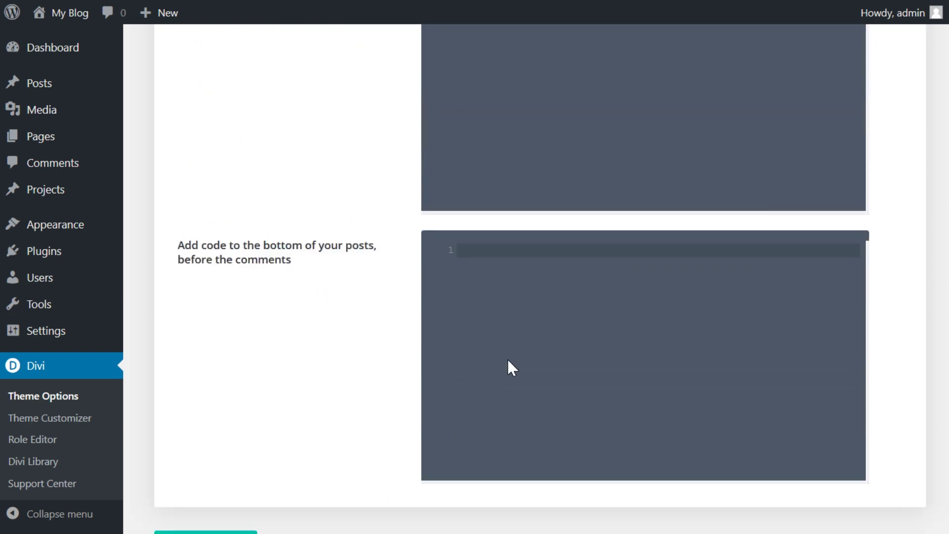
scroll(513, 367, down, 2)
click(201, 489)
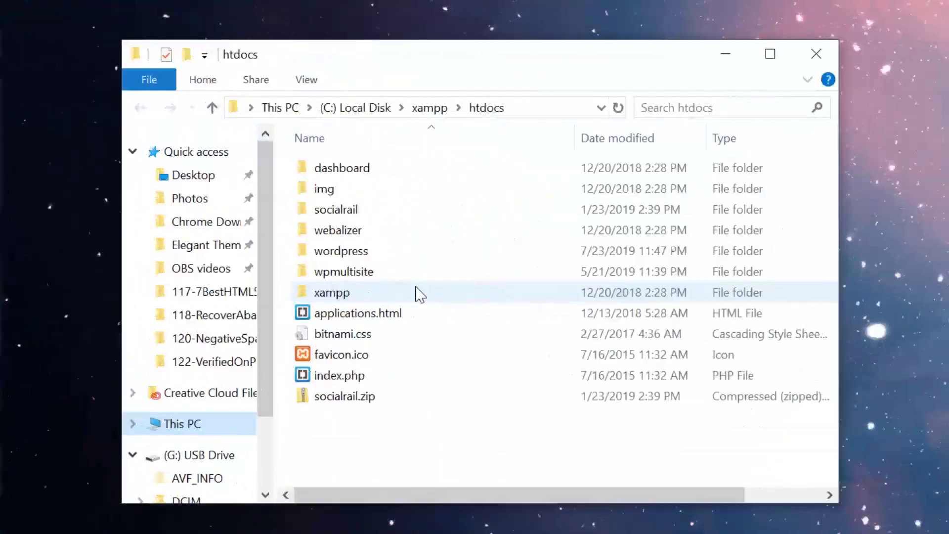
Browse to wordpress > wp-content > themes > twentynineteen in File Explorer
double_click(432, 253)
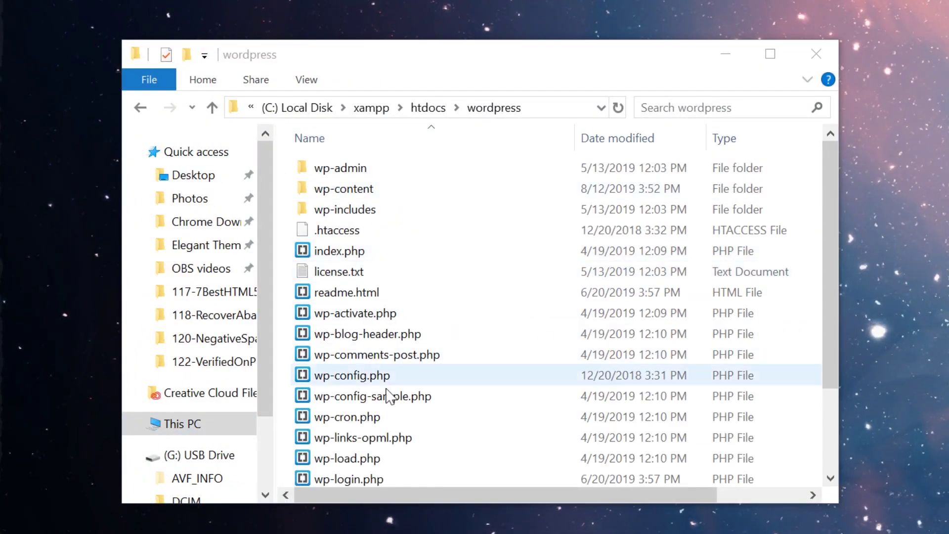
double_click(444, 191)
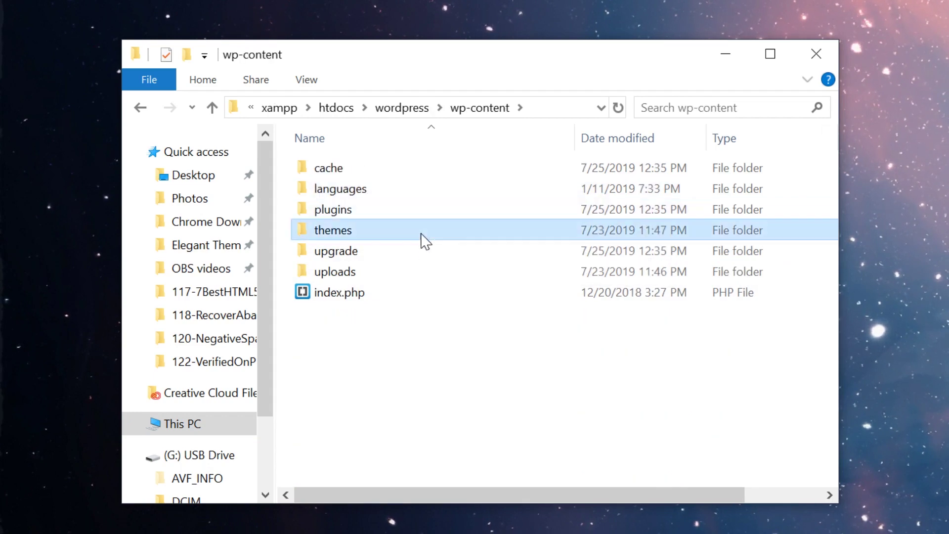
double_click(423, 235)
double_click(403, 236)
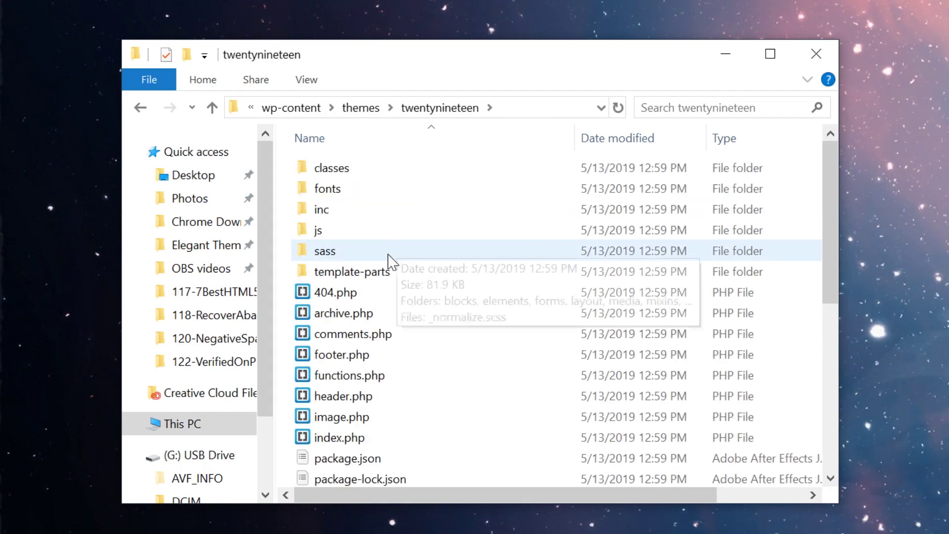
Open header.php in Brackets and paste the p:domain_verify meta tag on a new line after wp_head
right_click(389, 401)
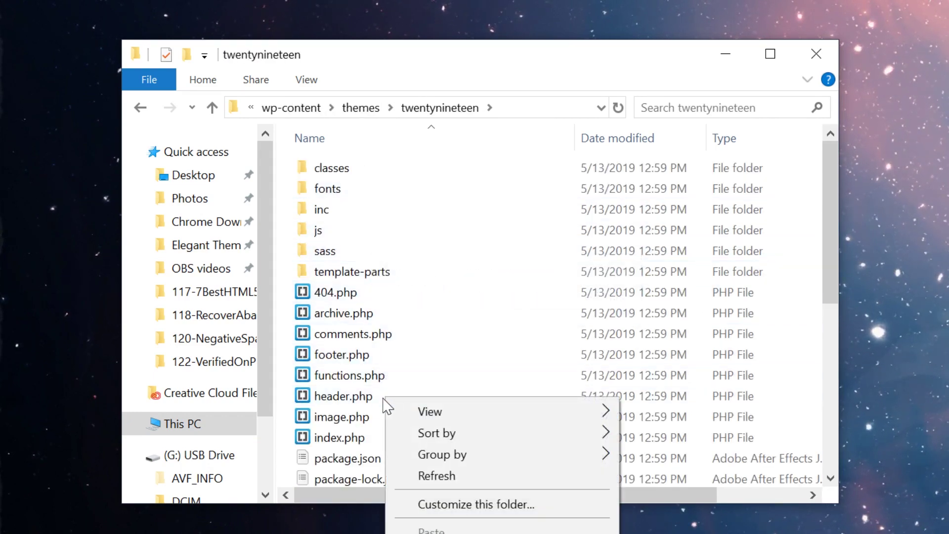
right_click(341, 403)
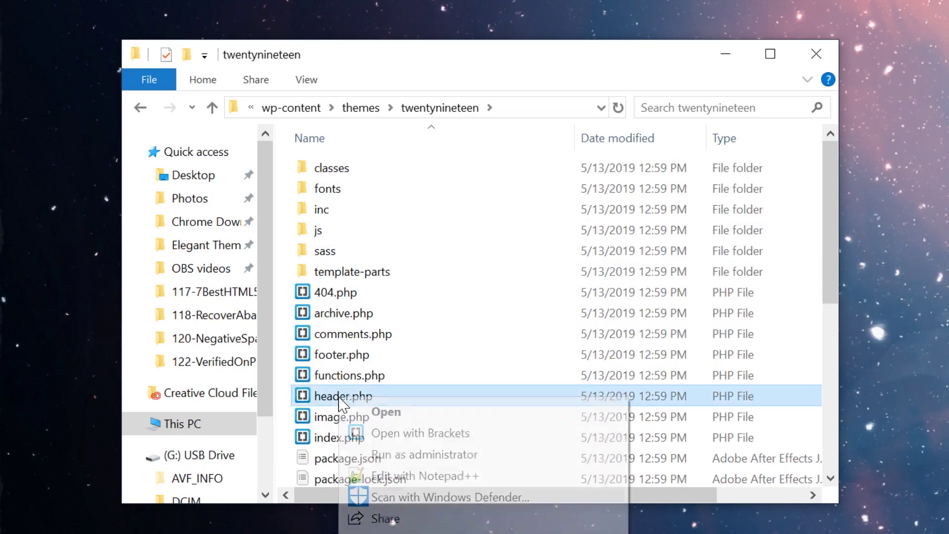
click(389, 438)
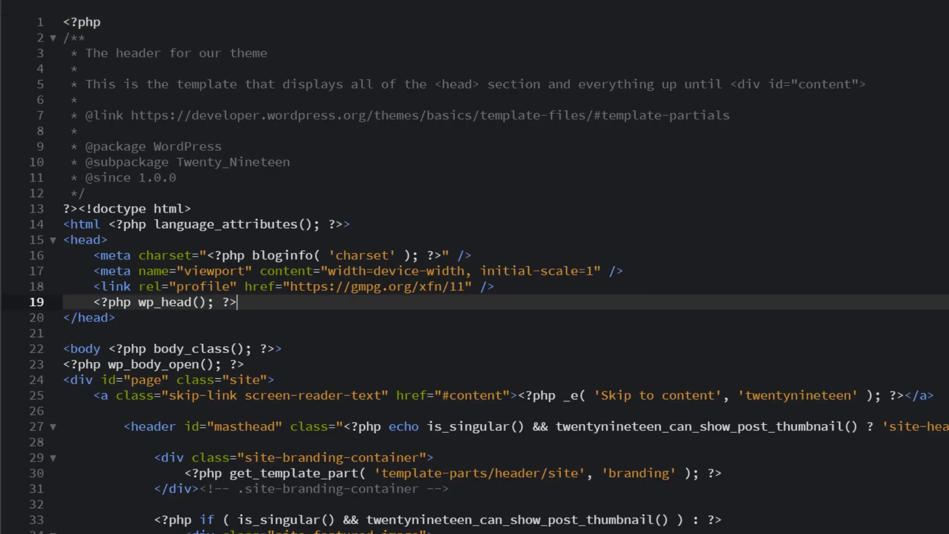
key(Return)
key(ctrl+v)
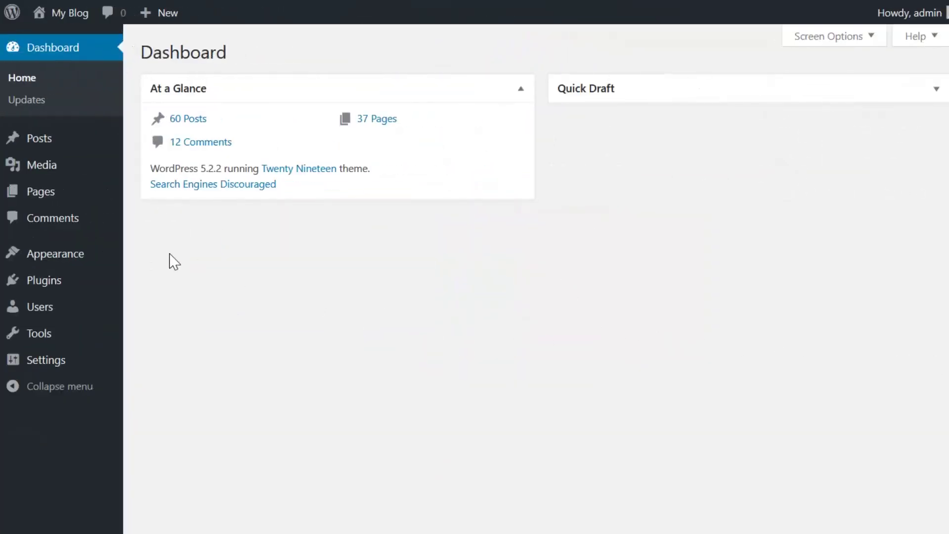
Load Twenty Nineteen's Theme Header (header.php) in the WordPress Theme Editor
mouse_move(110, 259)
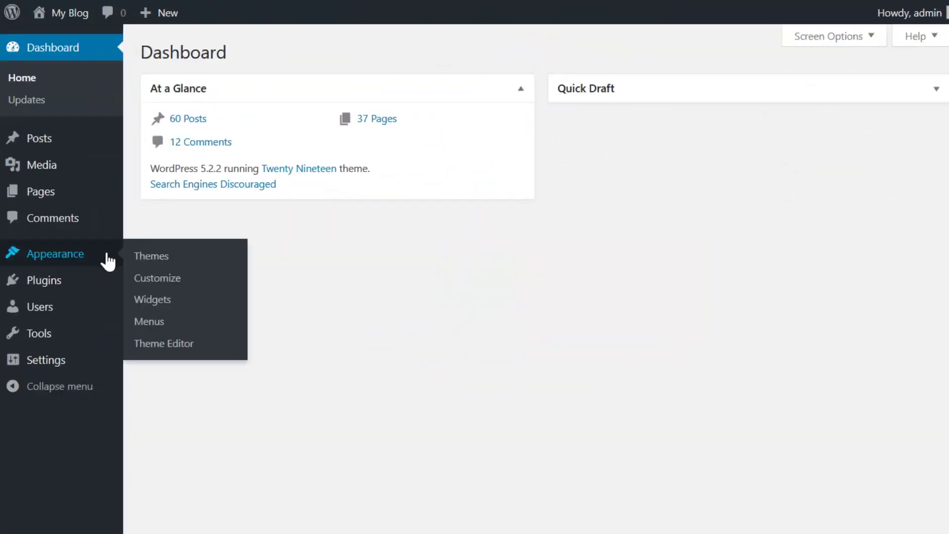
click(204, 351)
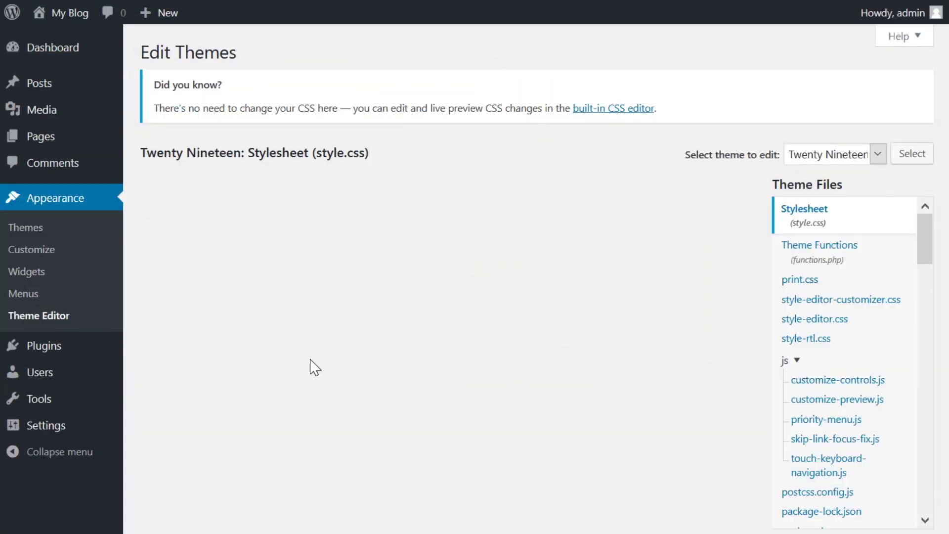
scroll(850, 365, down, 1)
scroll(851, 365, down, 4)
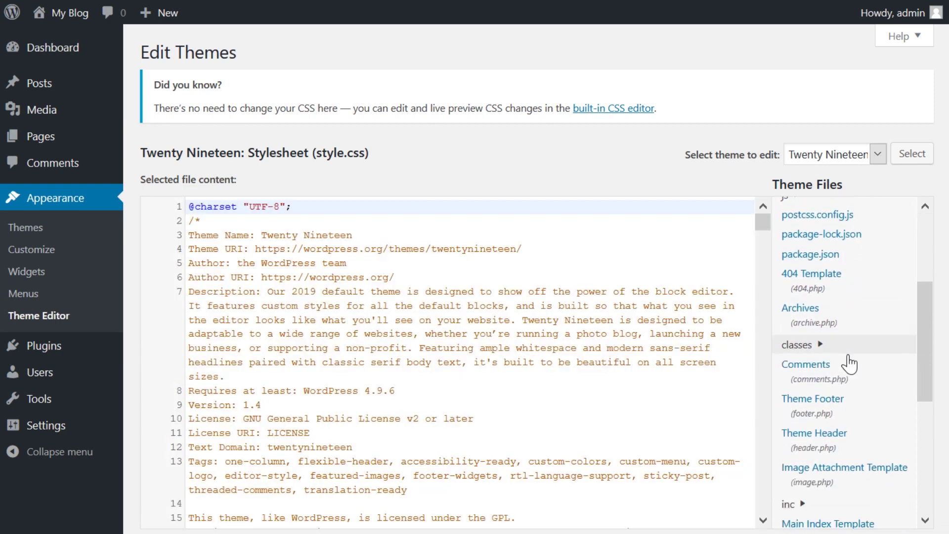
click(825, 370)
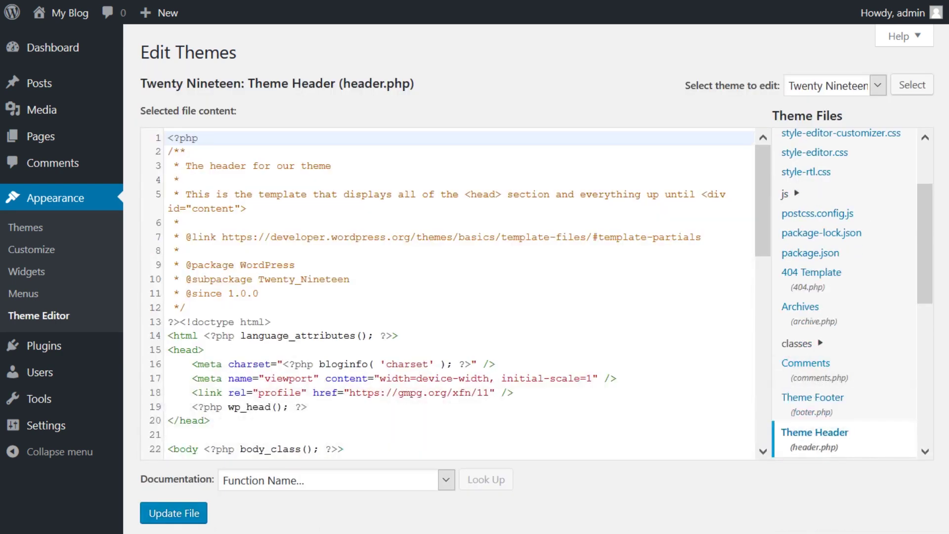
Paste the Pinterest meta tag on a new line 20 after wp_head
scroll(460, 294, down, 2)
click(308, 337)
key(Return)
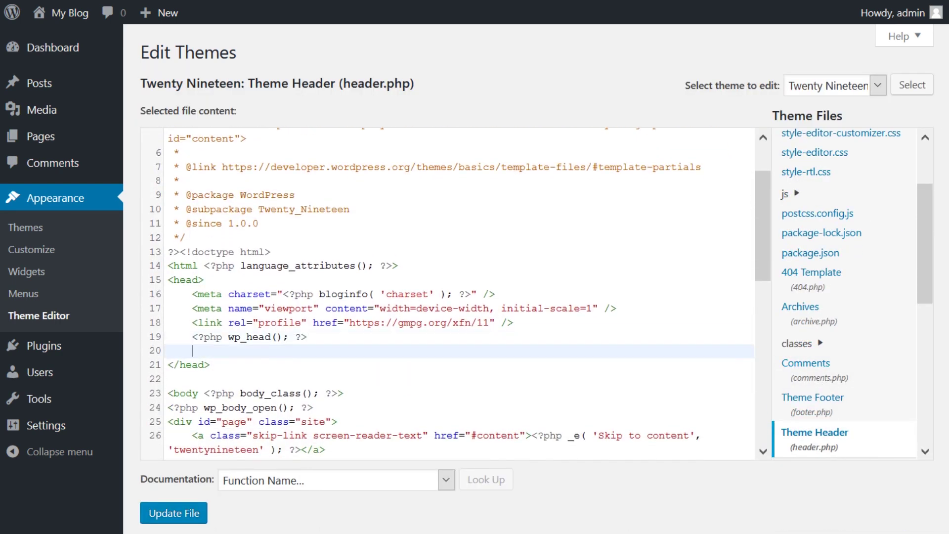
key(ctrl+v)
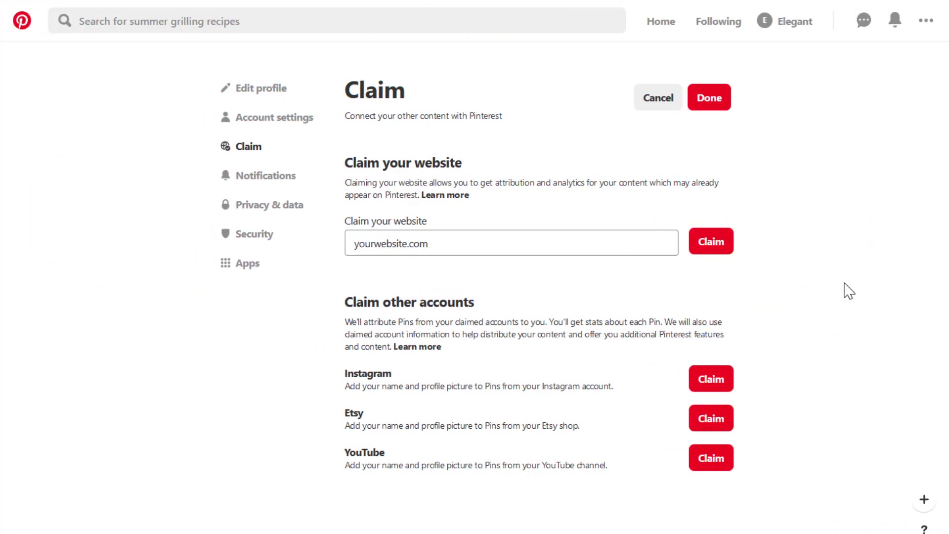
Claim via Upload HTML file, save pinterest-7cc4c.html to disk, and submit the claim for review
click(717, 243)
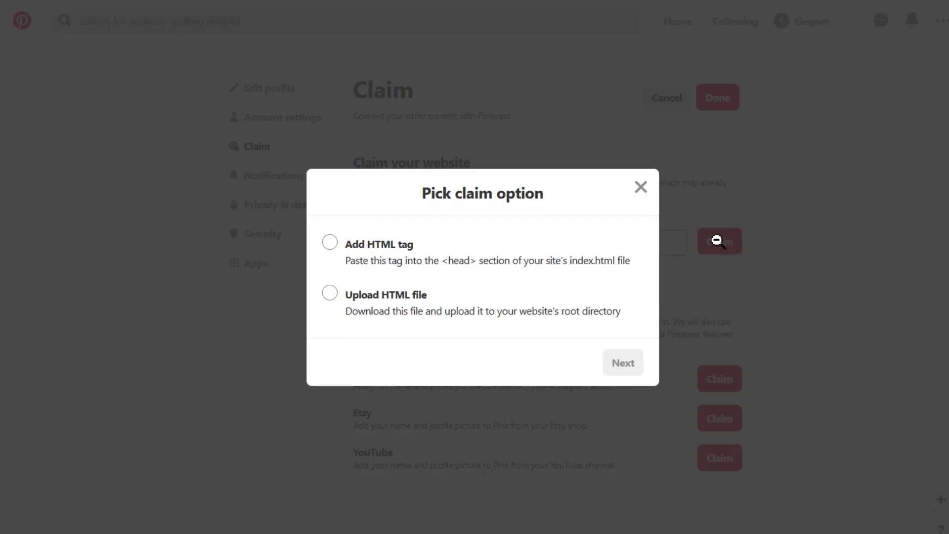
click(336, 298)
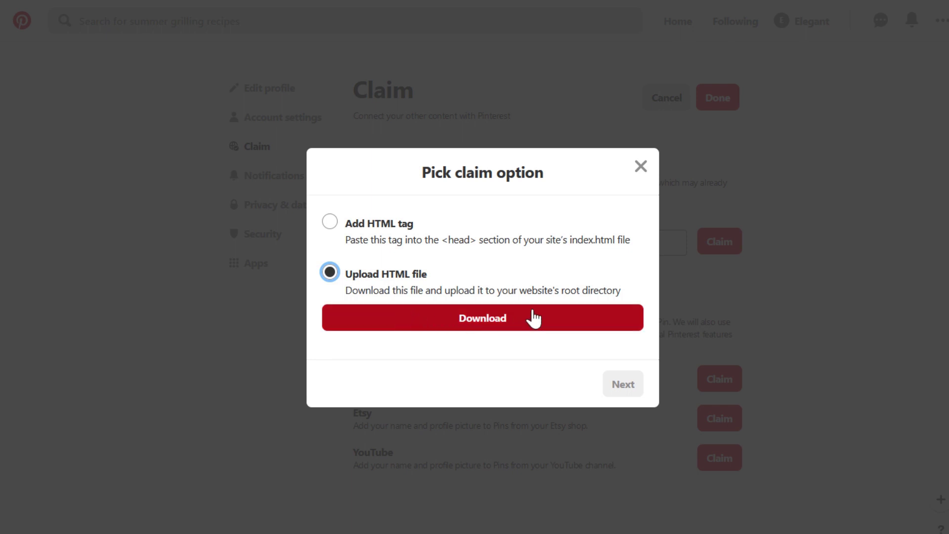
click(470, 317)
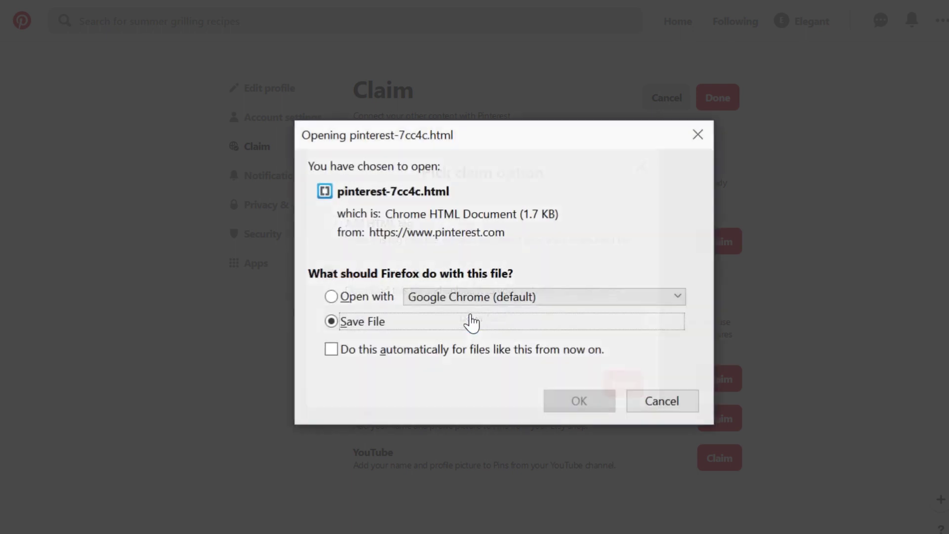
click(577, 399)
click(622, 384)
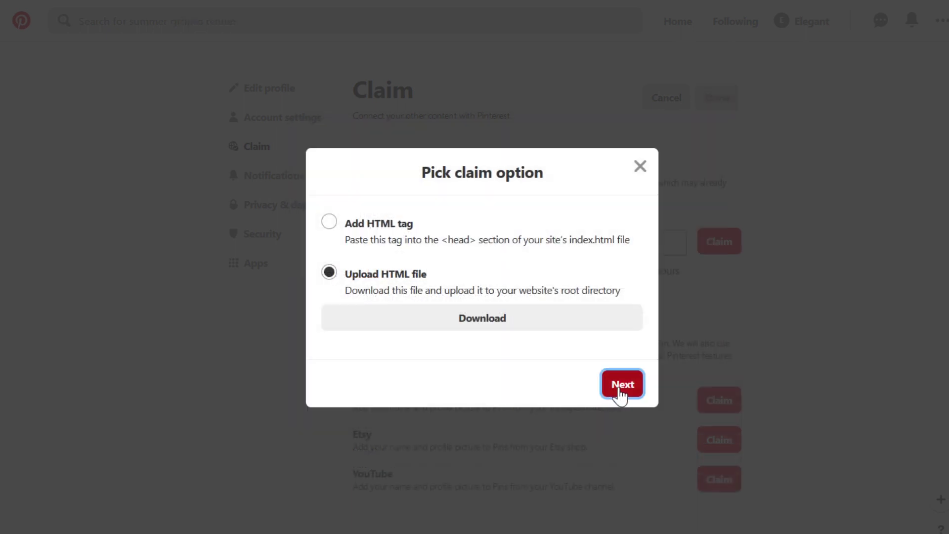
click(615, 330)
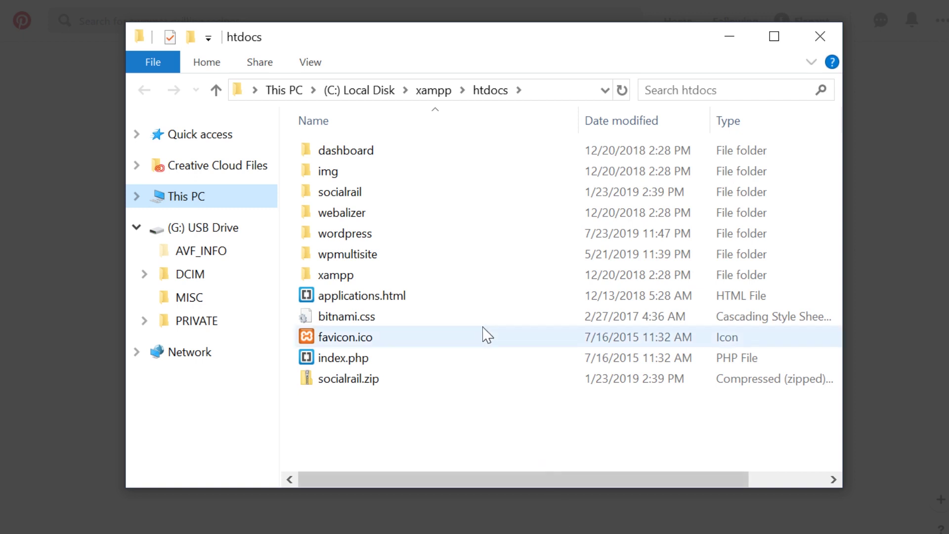
Drag pinterest-7cc4c.html into the htdocs wordpress folder next to index.php
double_click(465, 240)
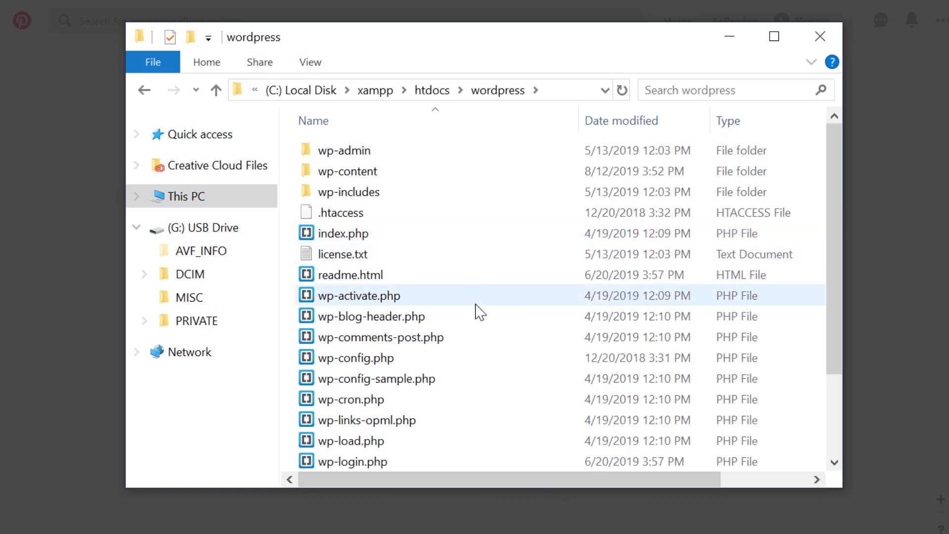
drag(496, 474, 485, 298)
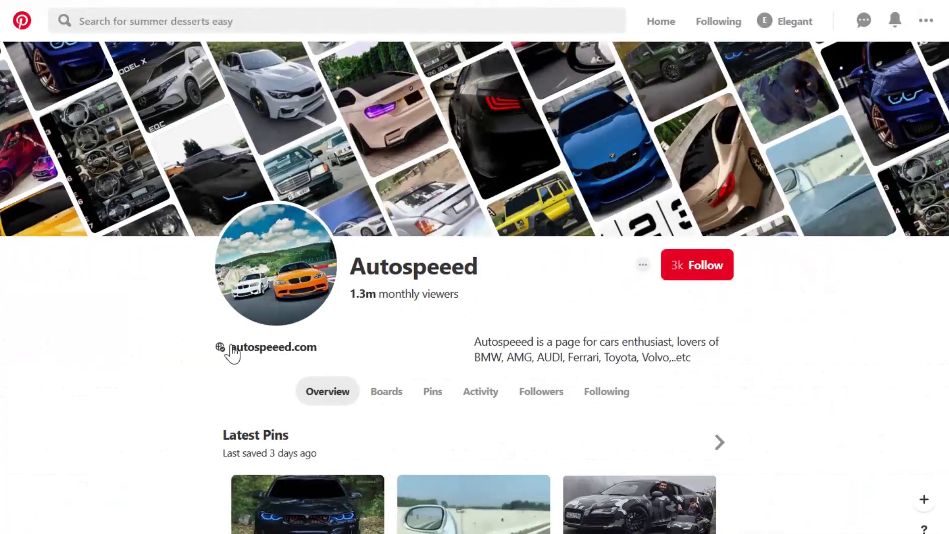
mouse_move(223, 351)
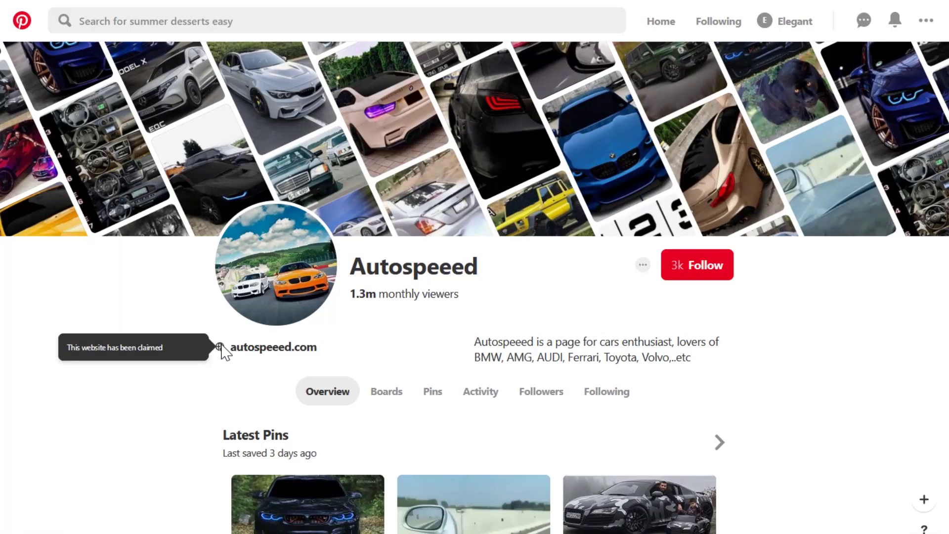